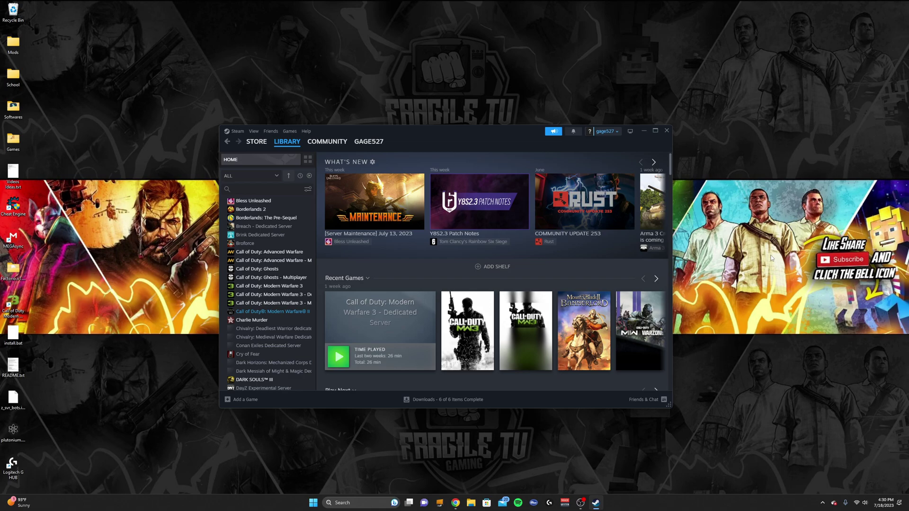
Check that the library filter includes Tools, and open the Call of Duty: Modern Warfare 3 - Dedicated Server entry.
{"action": "left_click", "coordinate": [278, 177]}
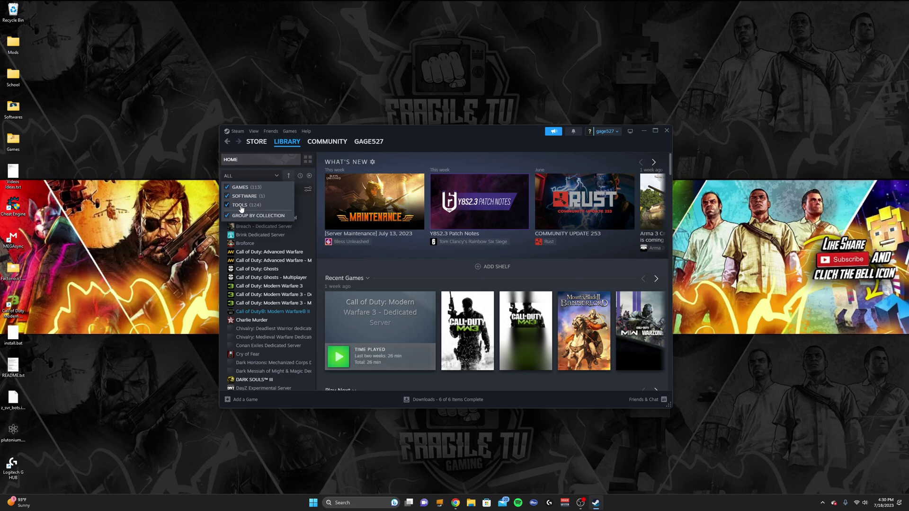
{"action": "scroll", "coordinate": [264, 237], "scroll_direction": "down", "scroll_amount": 3}
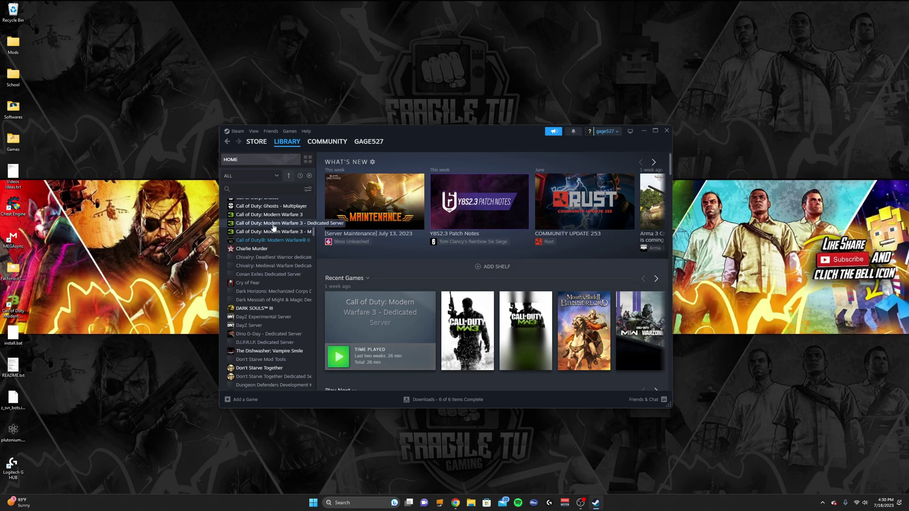
{"action": "left_click", "coordinate": [274, 224]}
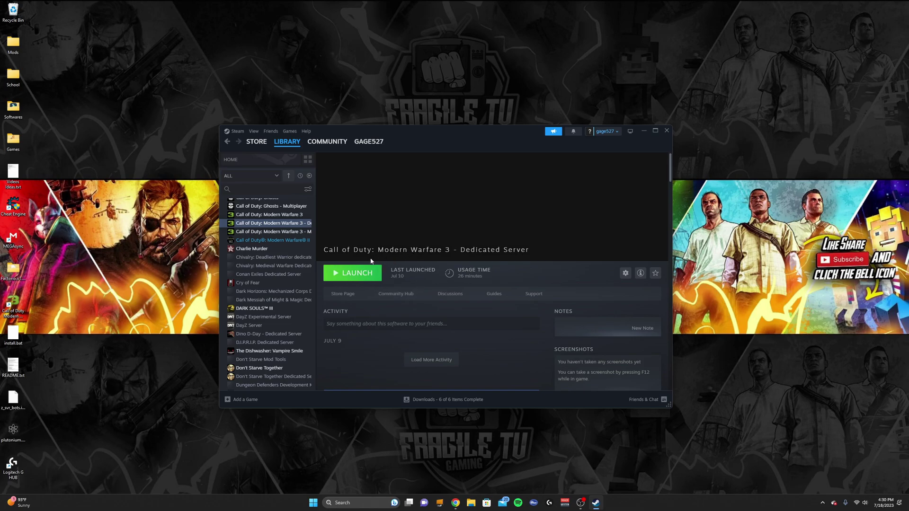
Switch to Chrome, download plutonium.exe from the Plutonium install guide, and locate the file in the Downloads folder.
{"action": "left_click", "coordinate": [455, 502]}
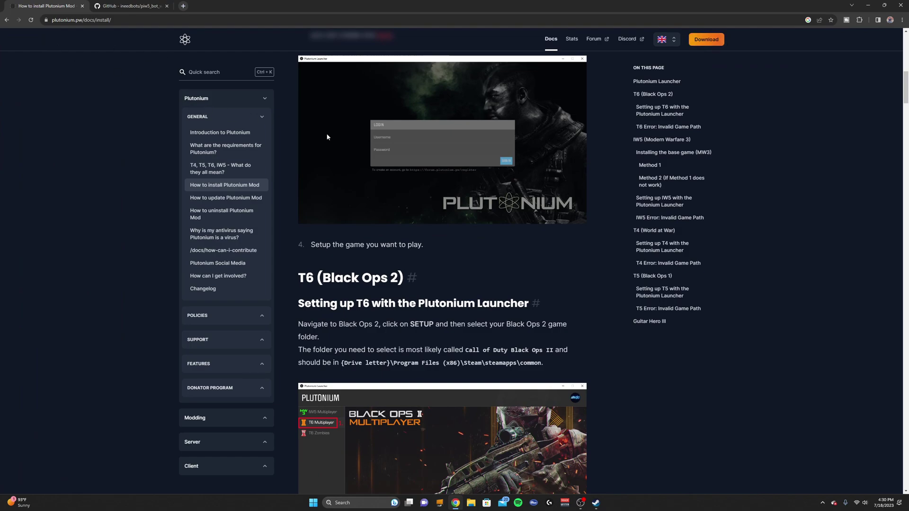
{"action": "scroll", "coordinate": [344, 141], "scroll_direction": "up", "scroll_amount": 1}
{"action": "scroll", "coordinate": [368, 150], "scroll_direction": "up", "scroll_amount": 10}
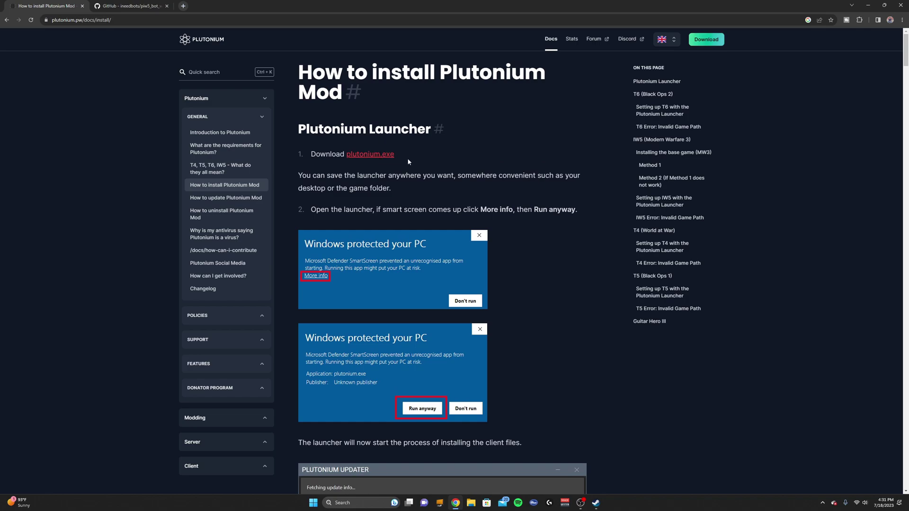
{"action": "left_click", "coordinate": [373, 154]}
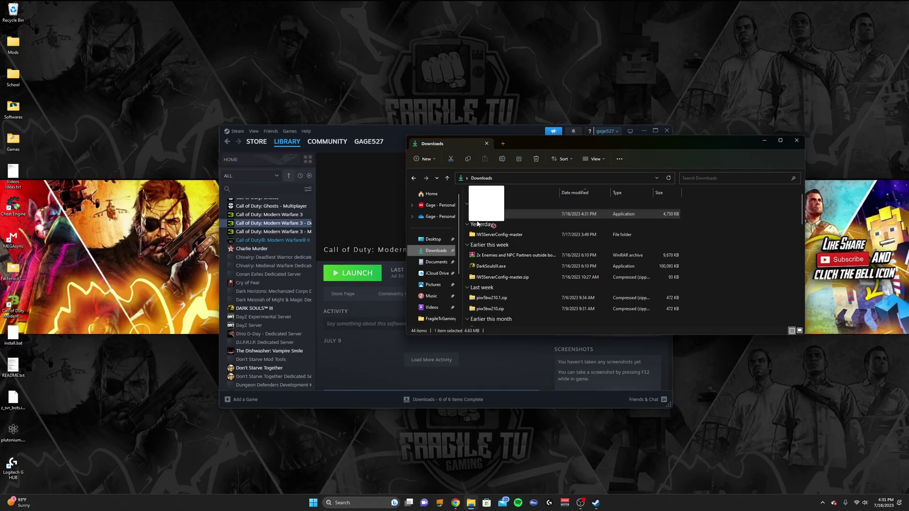
{"action": "left_click_drag", "start_coordinate": [488, 214], "coordinate": [705, 228]}
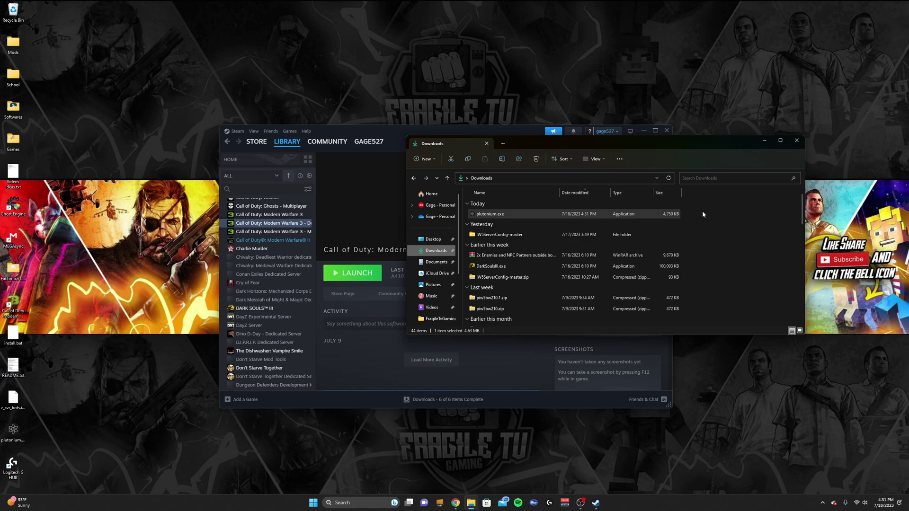
Review the install guide's instructions on running the launcher, logging in with forum credentials and setting up a game.
{"action": "scroll", "coordinate": [459, 250], "scroll_direction": "down", "scroll_amount": 1}
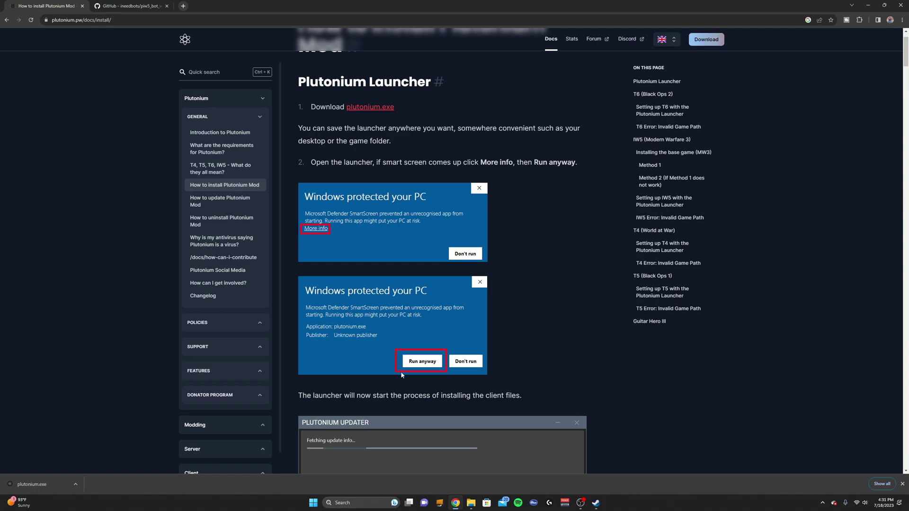
{"action": "scroll", "coordinate": [415, 365], "scroll_direction": "down", "scroll_amount": 1}
{"action": "scroll", "coordinate": [415, 365], "scroll_direction": "down", "scroll_amount": 6}
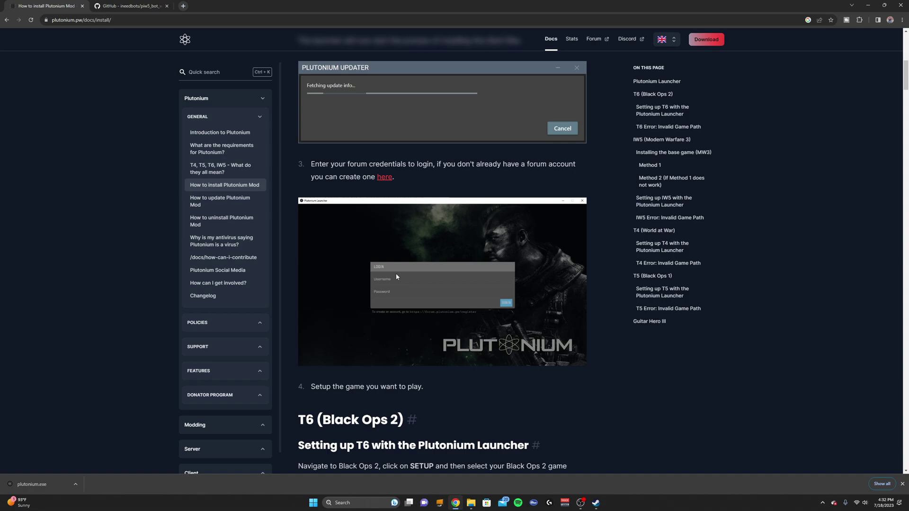
{"action": "scroll", "coordinate": [396, 276], "scroll_direction": "down", "scroll_amount": 2}
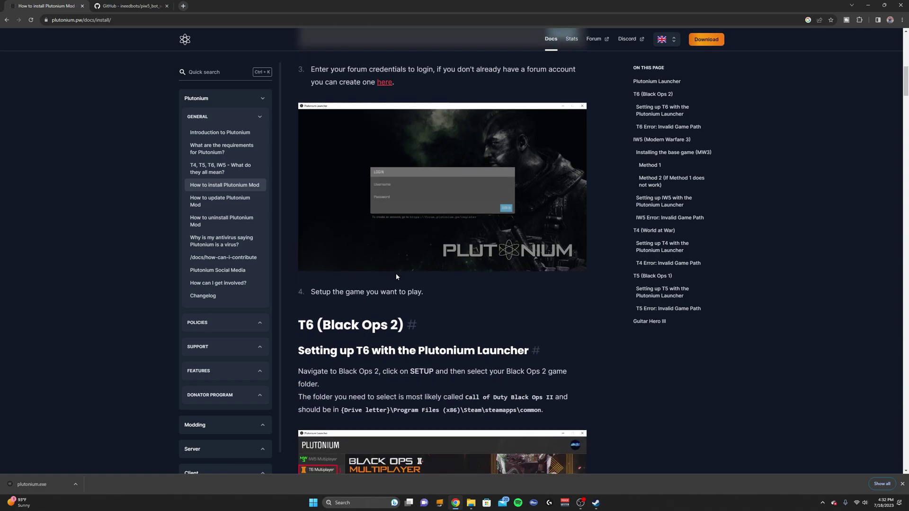
{"action": "left_click", "coordinate": [868, 4]}
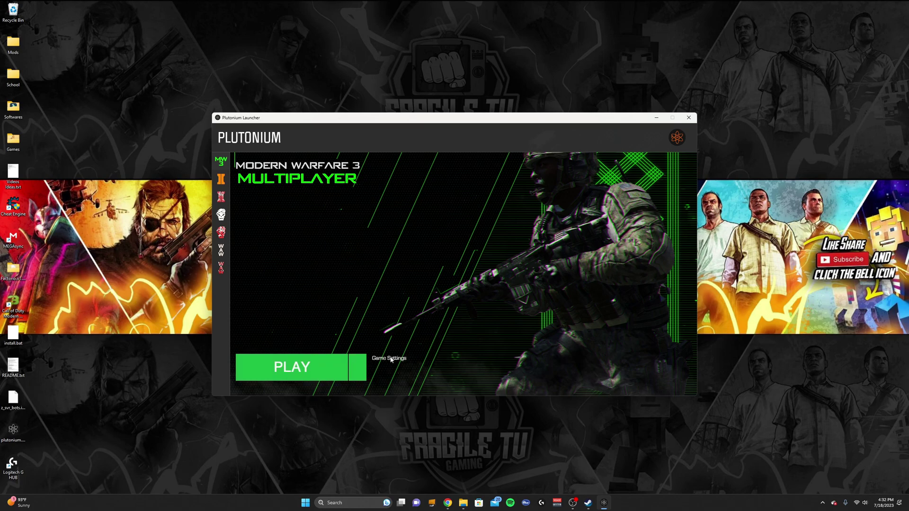
Locate the Call of Duty Modern Warfare 3 folder on drive E under SteamLibrary\steamapps\common, and close File Explorer.
{"action": "left_click", "coordinate": [463, 503]}
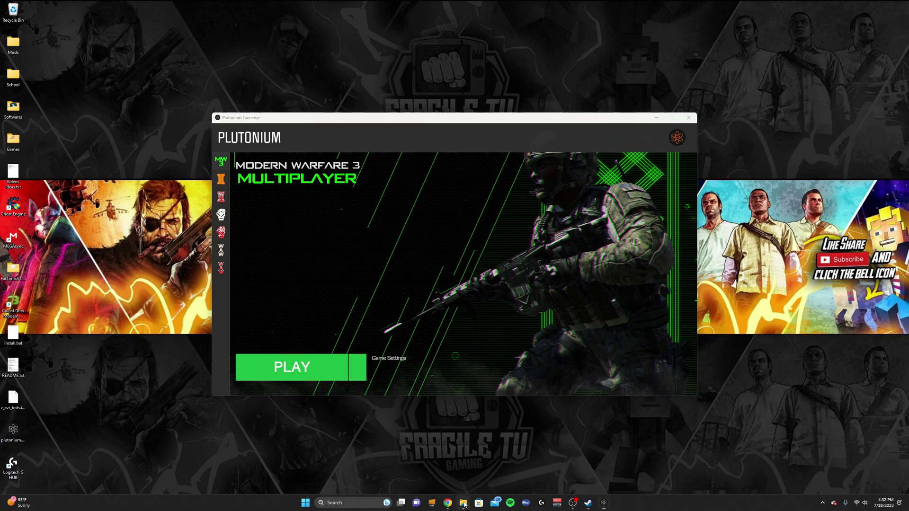
{"action": "scroll", "coordinate": [430, 280], "scroll_direction": "down", "scroll_amount": 3}
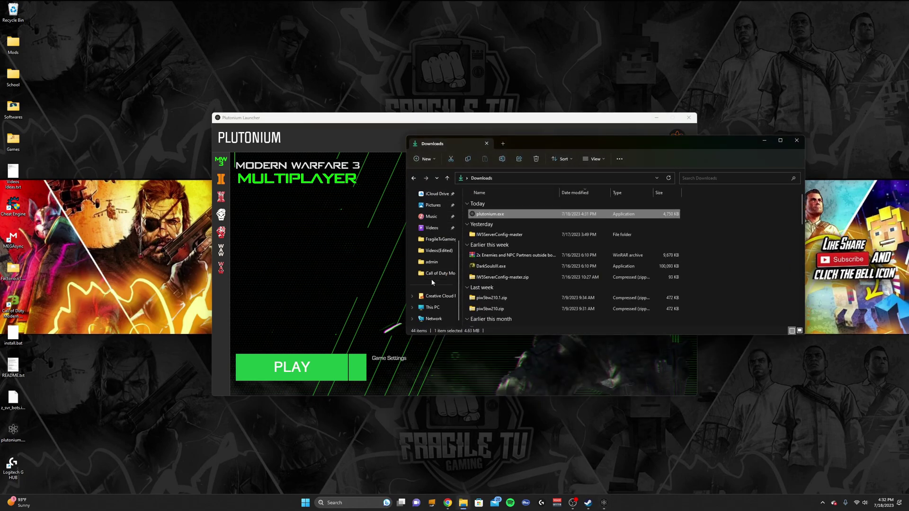
{"action": "left_click", "coordinate": [432, 308]}
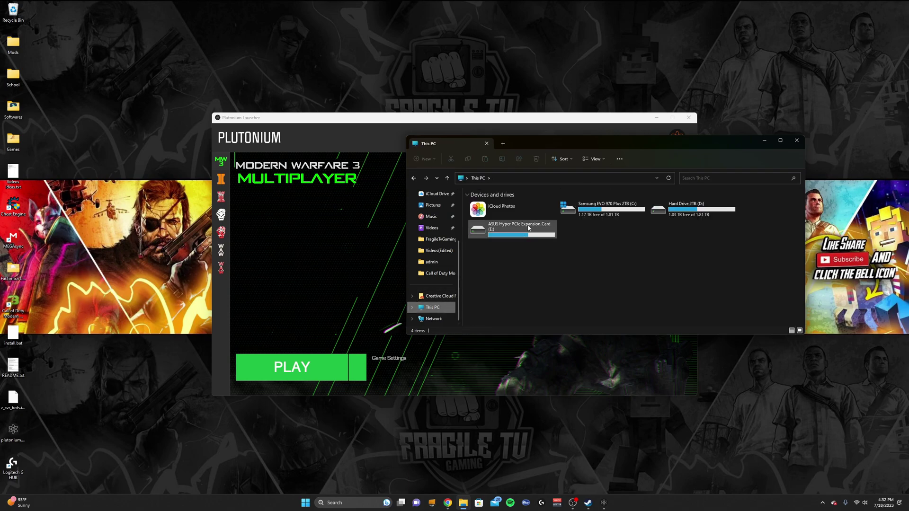
{"action": "double_click", "coordinate": [497, 229]}
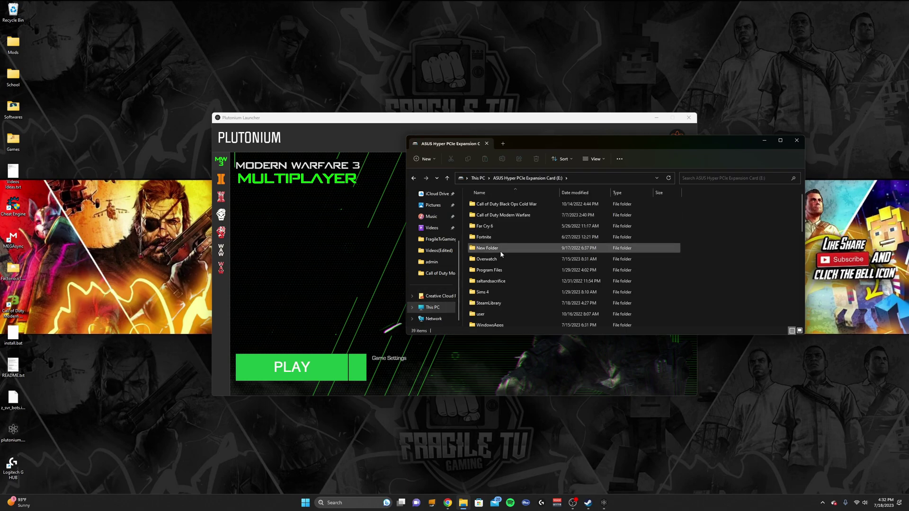
{"action": "scroll", "coordinate": [500, 251], "scroll_direction": "down", "scroll_amount": 5}
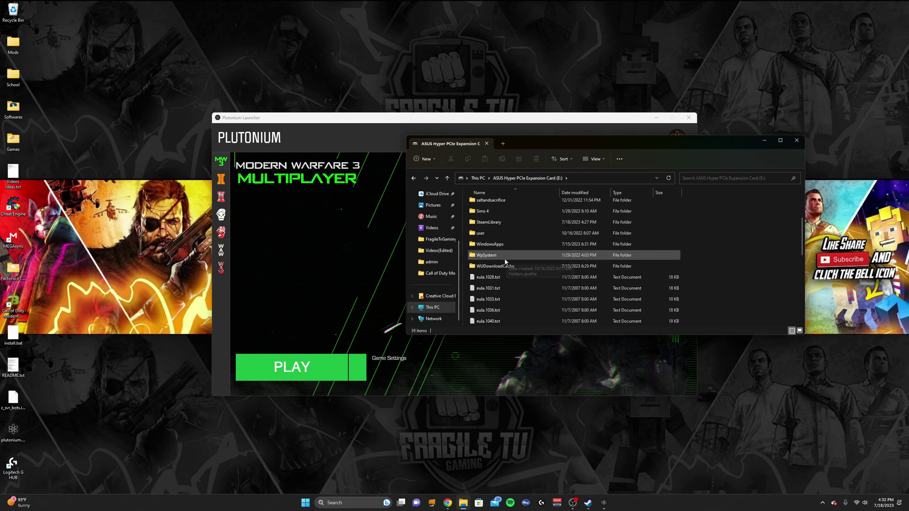
{"action": "double_click", "coordinate": [503, 223]}
{"action": "double_click", "coordinate": [496, 205]}
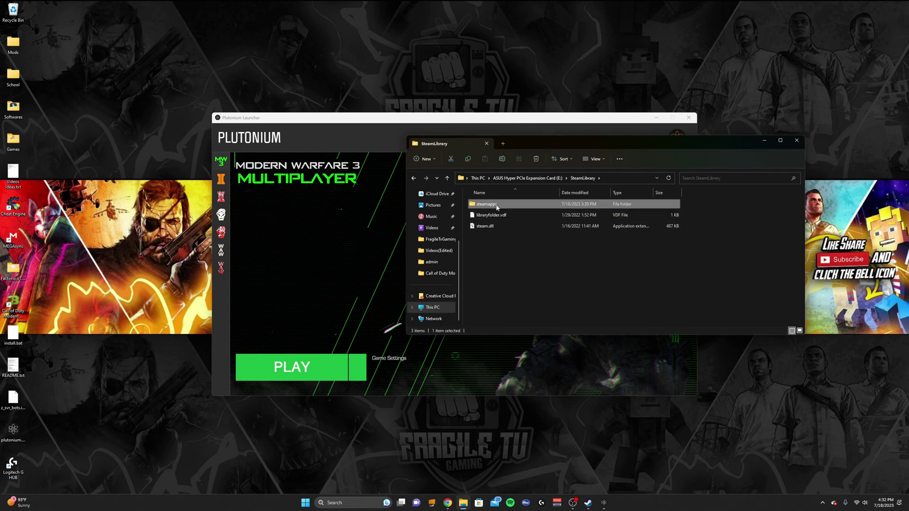
{"action": "double_click", "coordinate": [496, 203]}
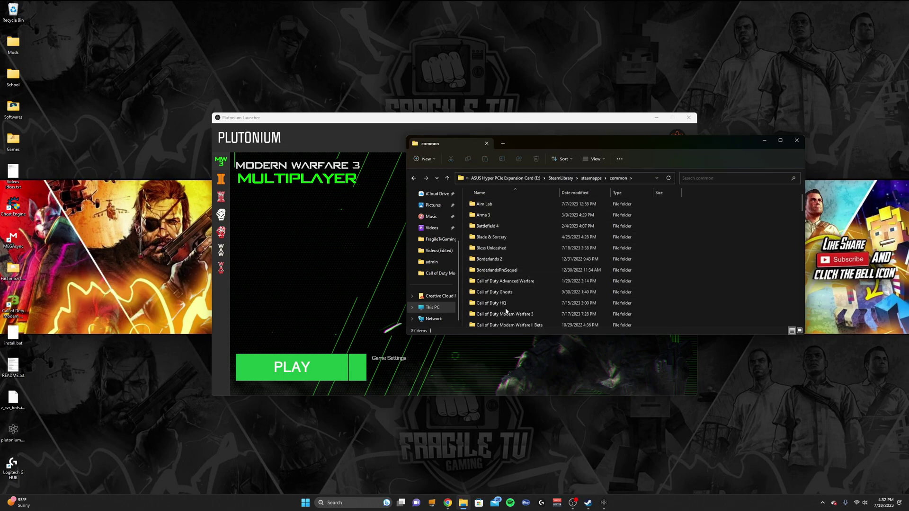
{"action": "double_click", "coordinate": [509, 315]}
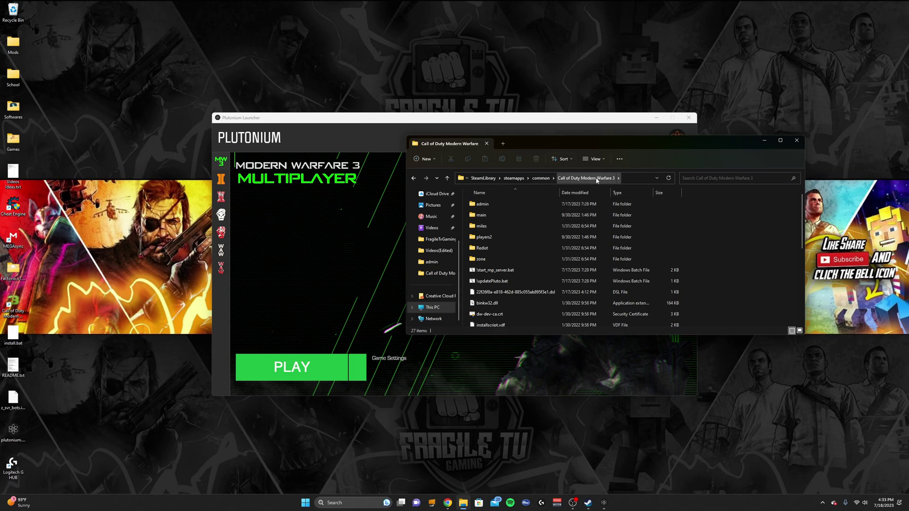
{"action": "left_click", "coordinate": [796, 140]}
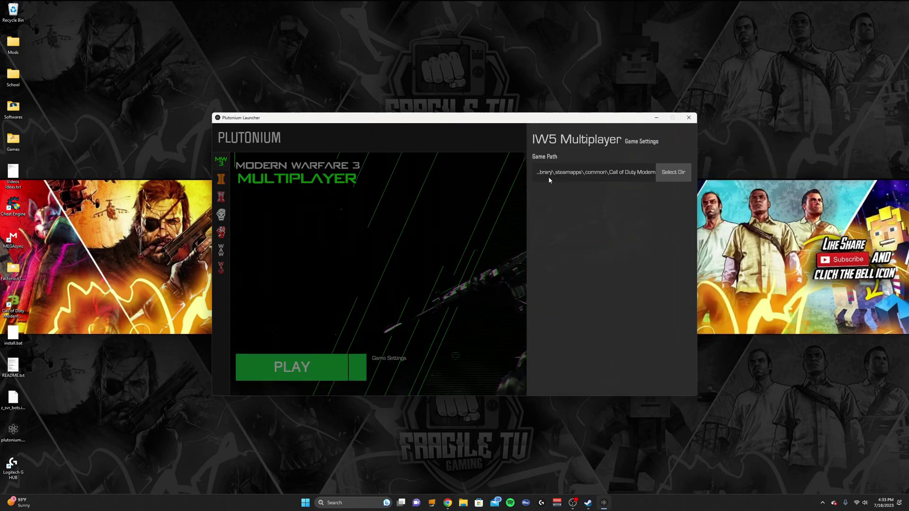
Set the IW5 Multiplayer game path in the Plutonium Launcher to the Call of Duty Modern Warfare 3 folder.
{"action": "left_click", "coordinate": [673, 172]}
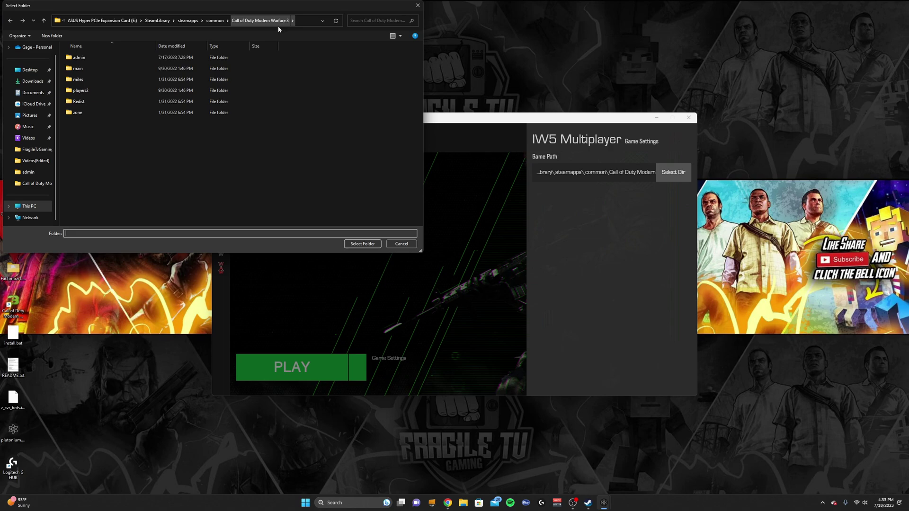
{"action": "left_click", "coordinate": [363, 244]}
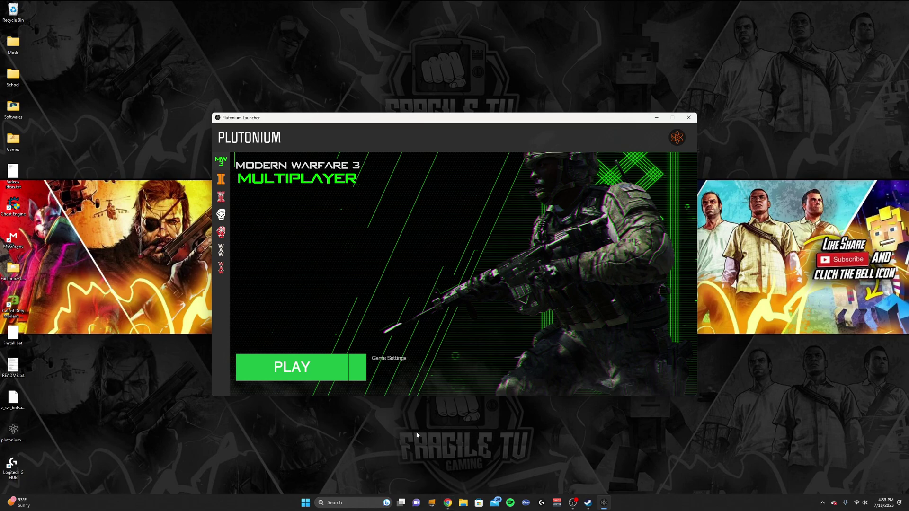
Switch to Chrome and open the v2.1.0 release of the piw5_bot_warfare repository on GitHub.
{"action": "left_click", "coordinate": [447, 503]}
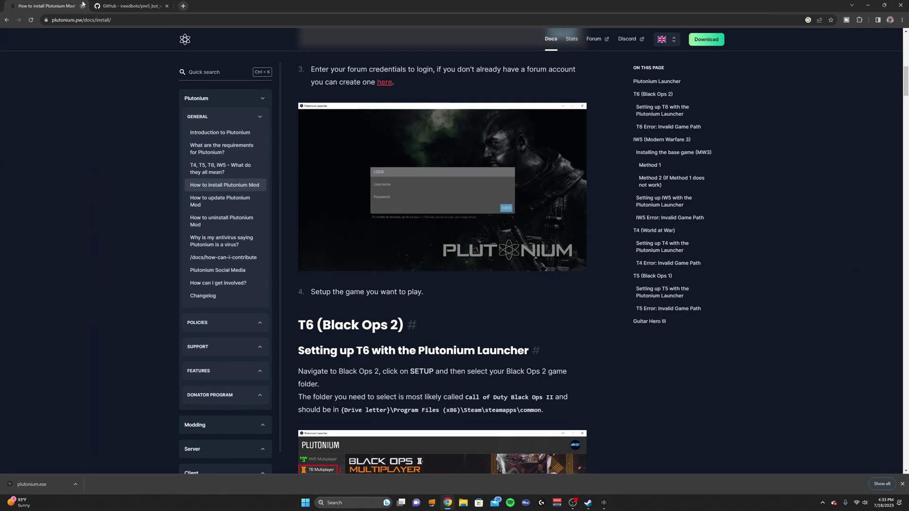
{"action": "left_click", "coordinate": [113, 6]}
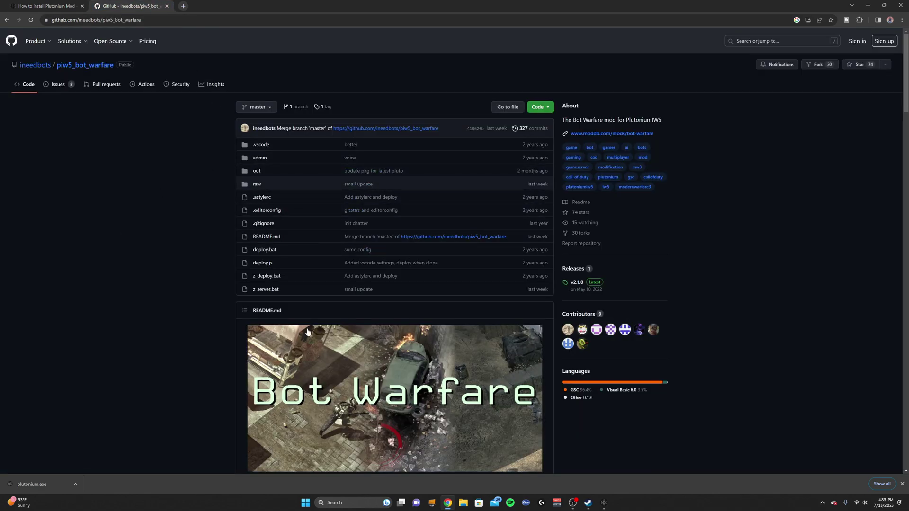
{"action": "left_click", "coordinate": [579, 287]}
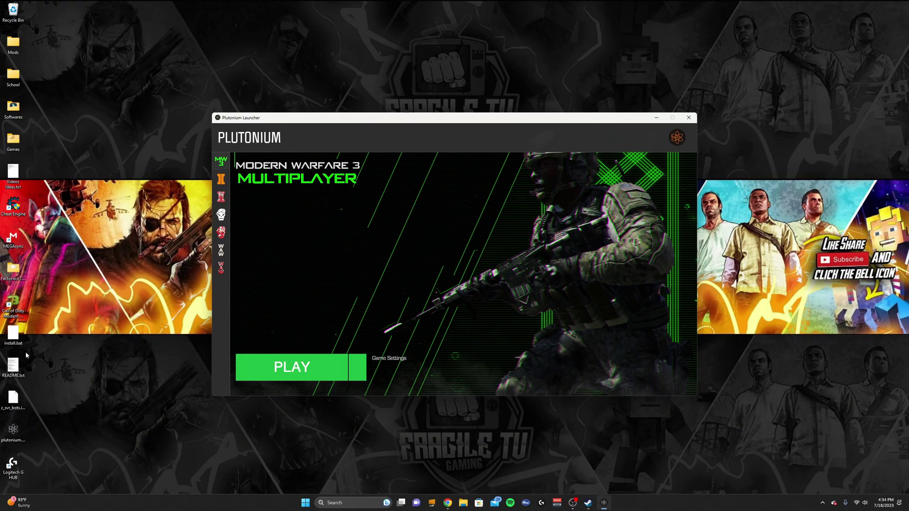
Run install.bat from the desktop to copy z_svr_bots.iwd into Plutonium's iw5 storage folder, and close the console.
{"action": "left_click_drag", "start_coordinate": [44, 333], "coordinate": [5, 410]}
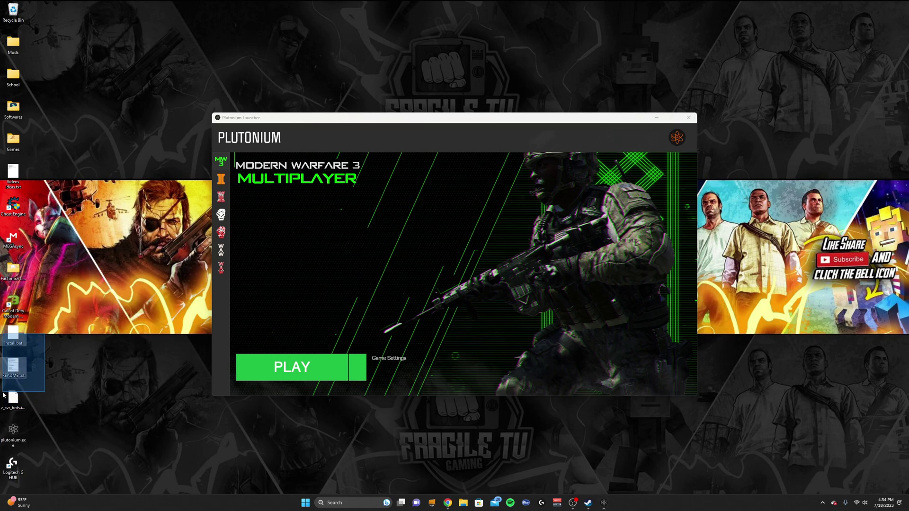
{"action": "left_click", "coordinate": [35, 407]}
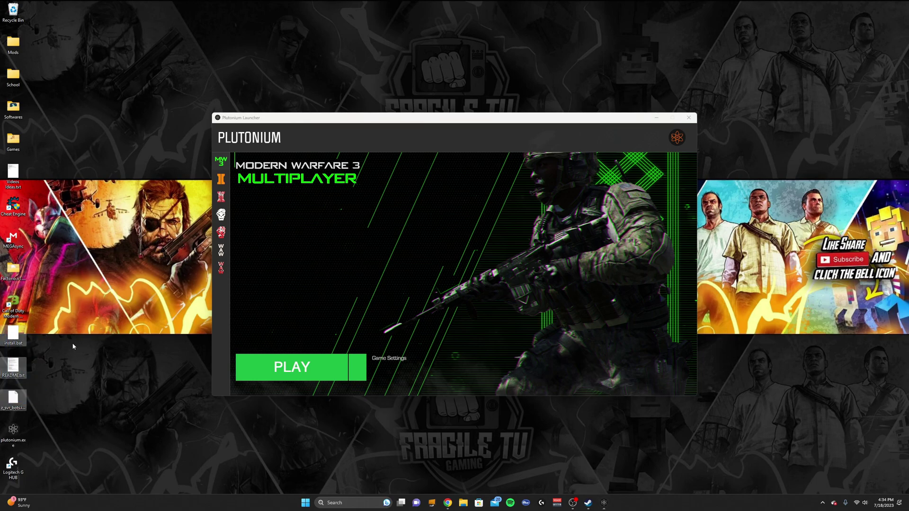
{"action": "double_click", "coordinate": [14, 338]}
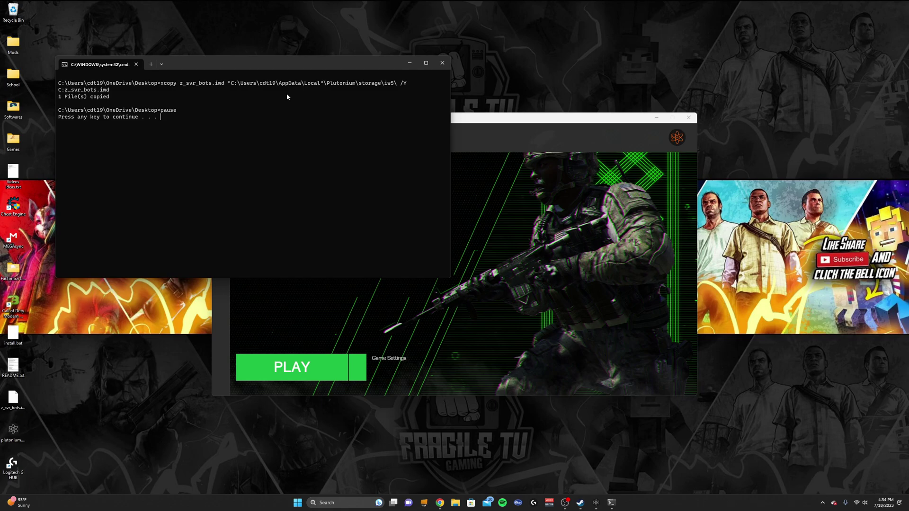
{"action": "left_click", "coordinate": [441, 62]}
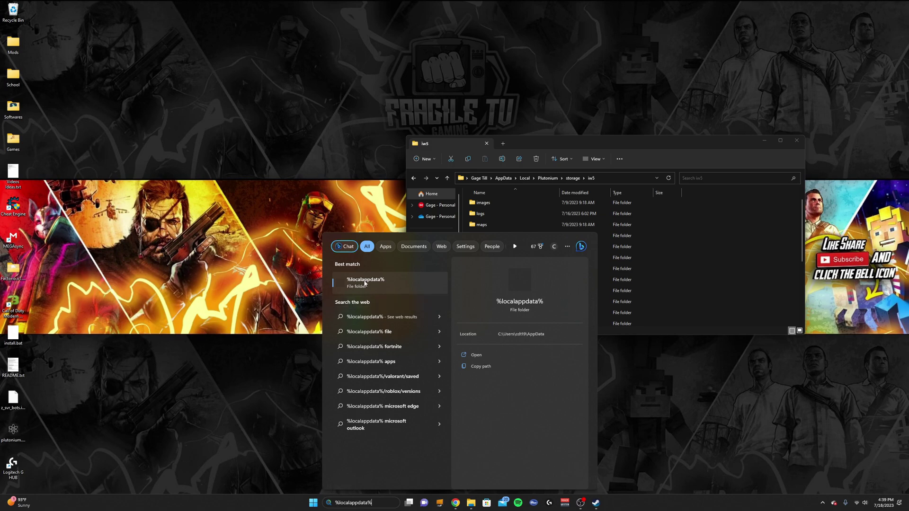
Open the %localappdata% folder and browse to Plutonium\storage\iw5 to find z_svr_bots.iwd.
{"action": "left_click", "coordinate": [388, 284]}
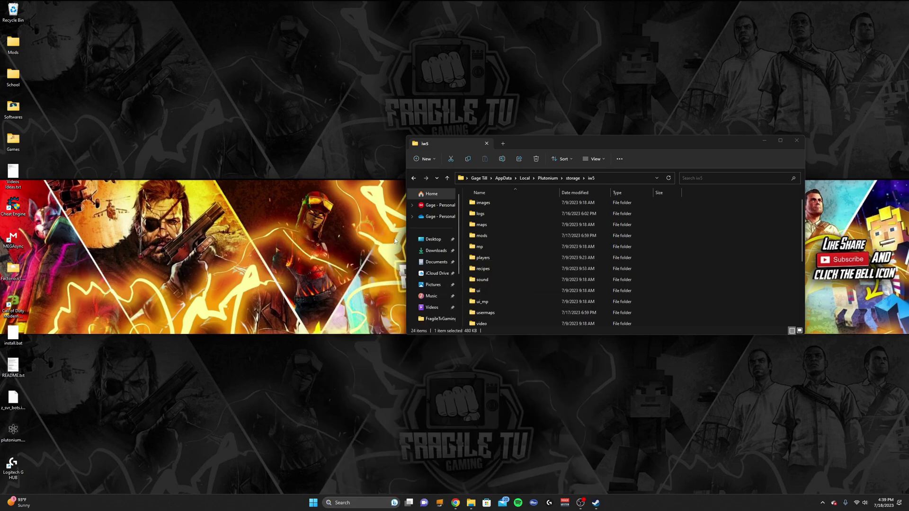
{"action": "scroll", "coordinate": [516, 284], "scroll_direction": "down", "scroll_amount": 7}
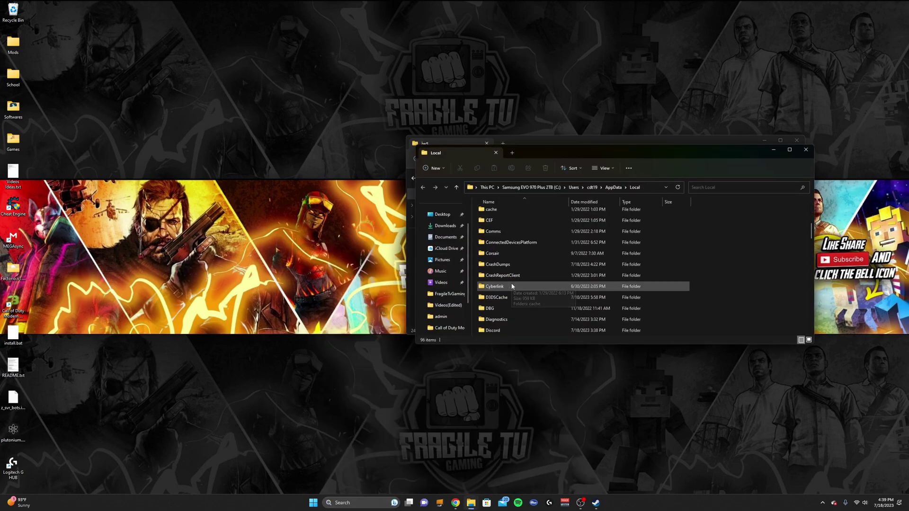
{"action": "scroll", "coordinate": [519, 297], "scroll_direction": "down", "scroll_amount": 5}
{"action": "double_click", "coordinate": [519, 298]}
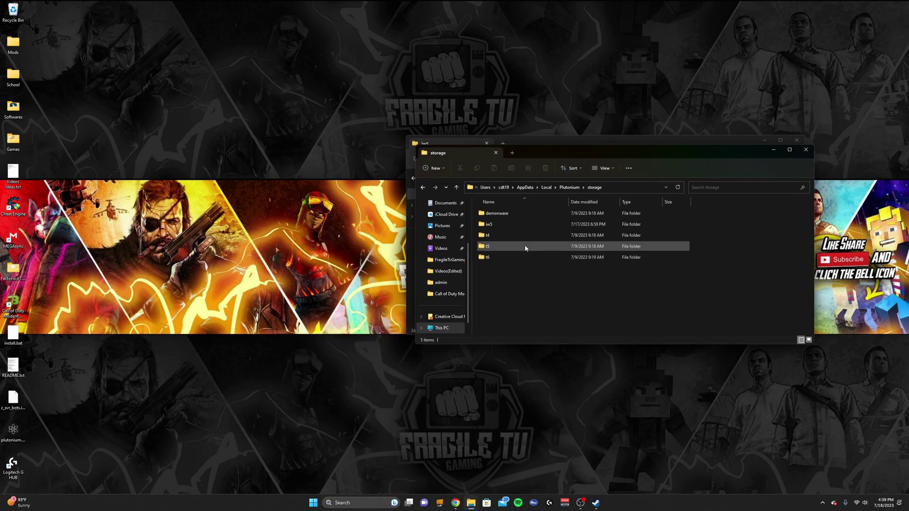
{"action": "double_click", "coordinate": [524, 245]}
{"action": "double_click", "coordinate": [523, 225]}
{"action": "scroll", "coordinate": [511, 307], "scroll_direction": "down", "scroll_amount": 4}
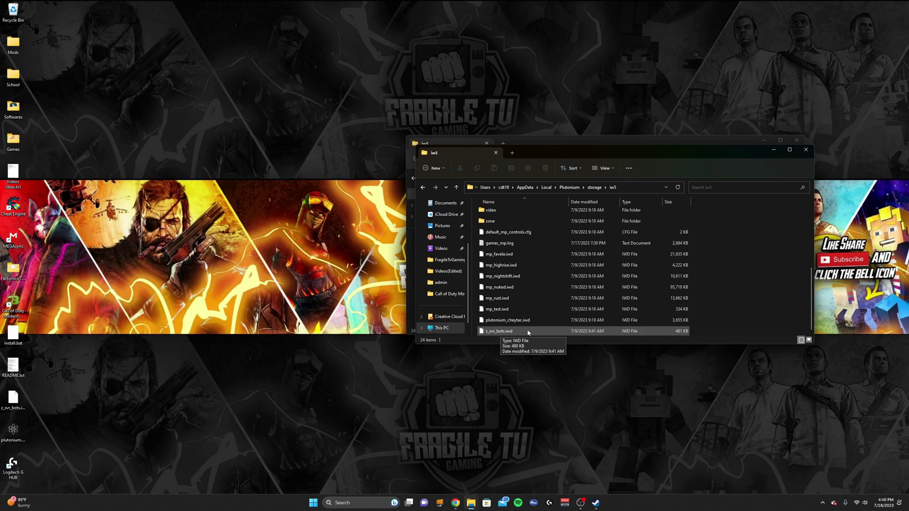
Open z_svr_bots.iwd with WinRAR archiver to view its contents.
{"action": "right_click", "coordinate": [528, 333]}
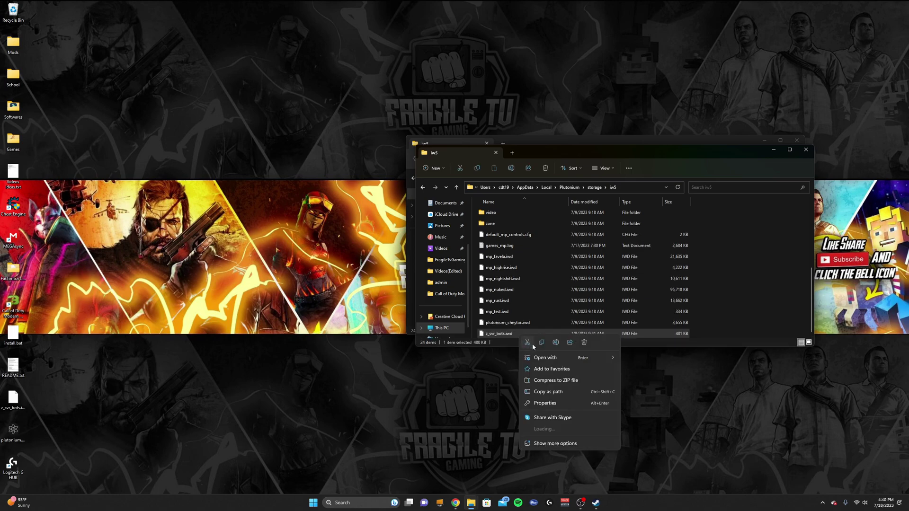
{"action": "mouse_move", "coordinate": [566, 357]}
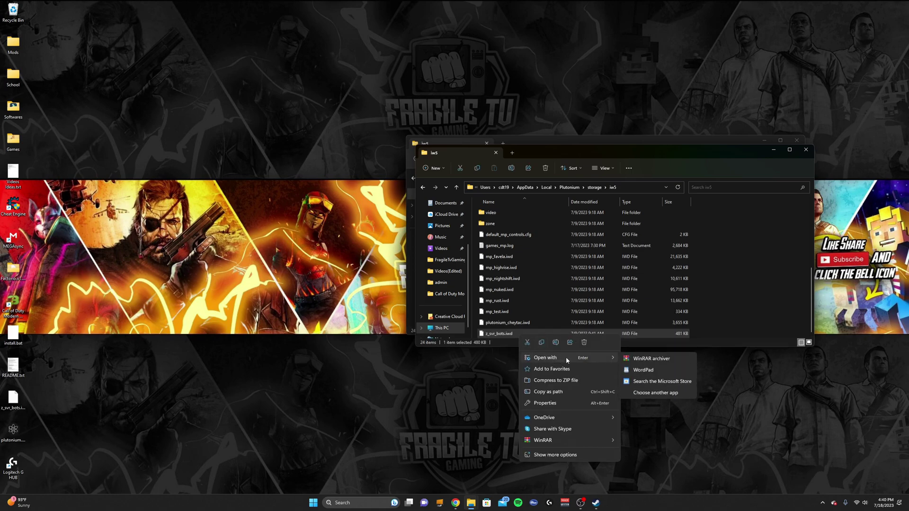
{"action": "left_click", "coordinate": [651, 359]}
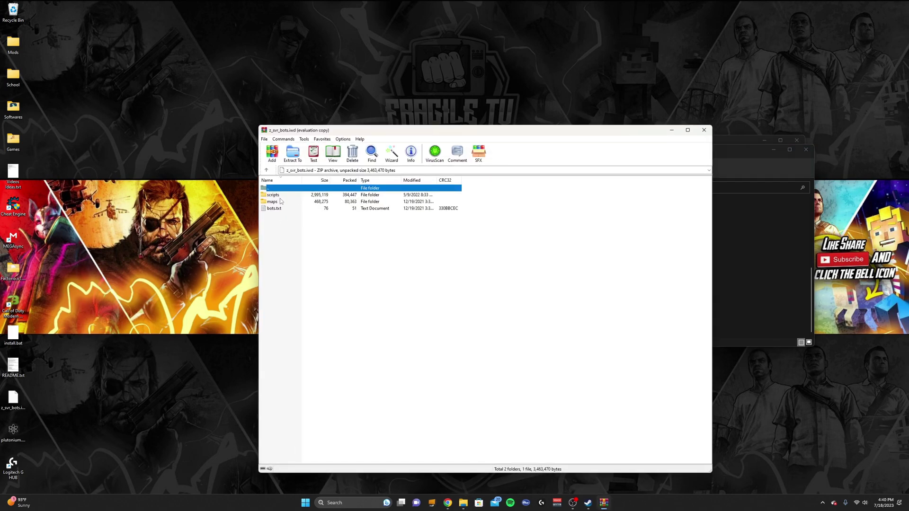
{"action": "left_click", "coordinate": [542, 269]}
Open bots.txt from the archive and replace the first bot name with a custom name.
{"action": "left_click", "coordinate": [279, 210]}
{"action": "double_click", "coordinate": [278, 209]}
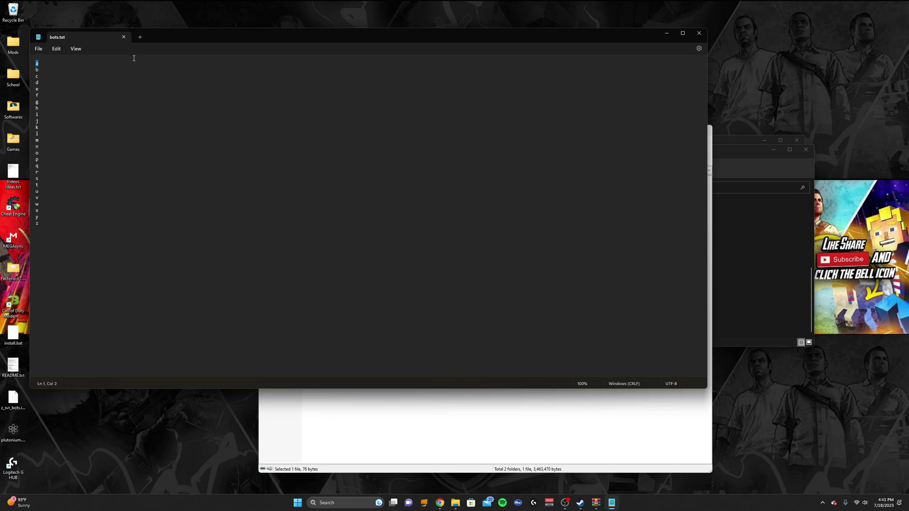
{"action": "type", "text": "gage"}
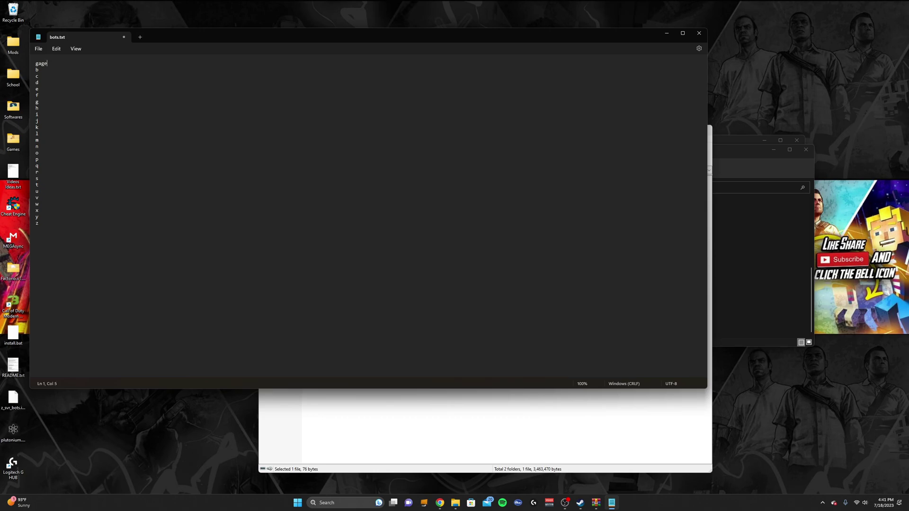